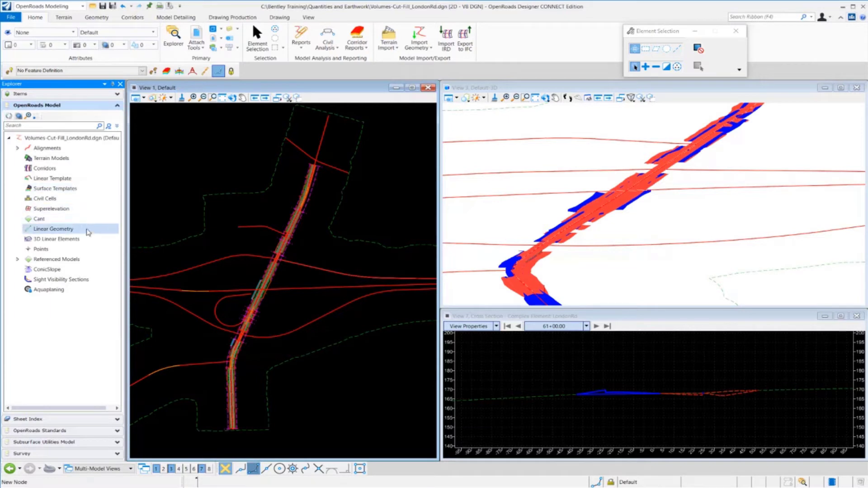
- Expand Referenced Models > Terrain_Existing.dgn > Terrain Models and bring up Existing Boundary's context options
click(63, 259)
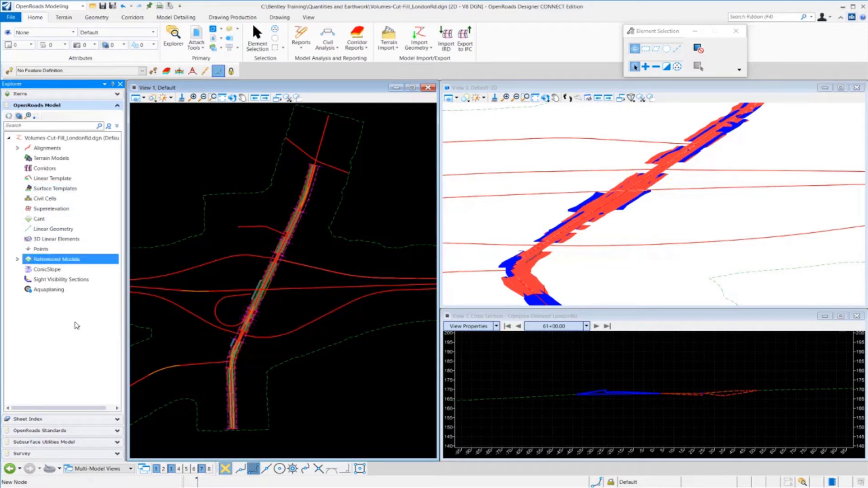
click(18, 259)
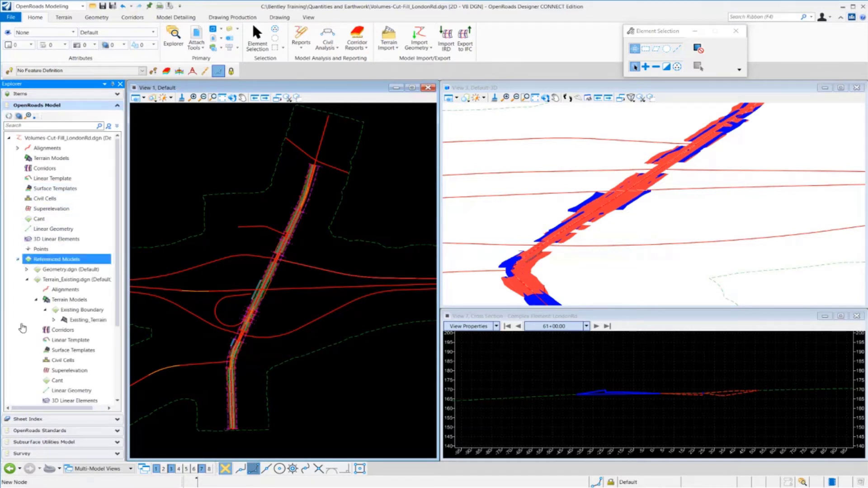
click(45, 281)
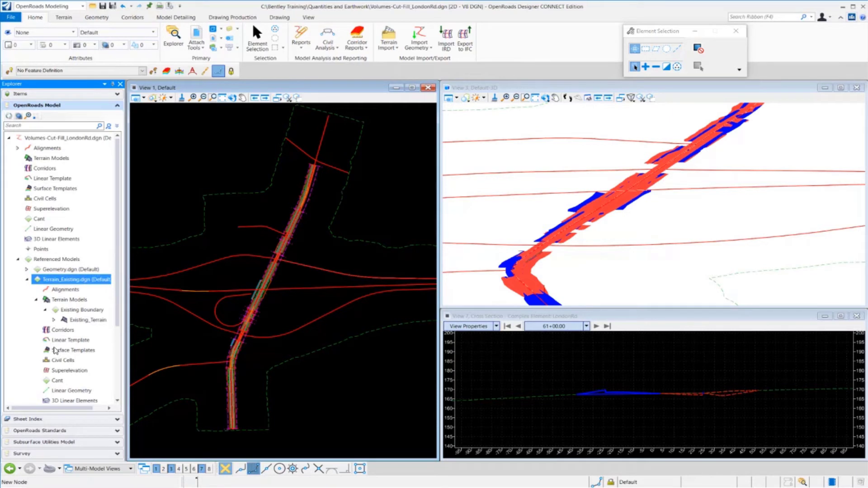
click(67, 299)
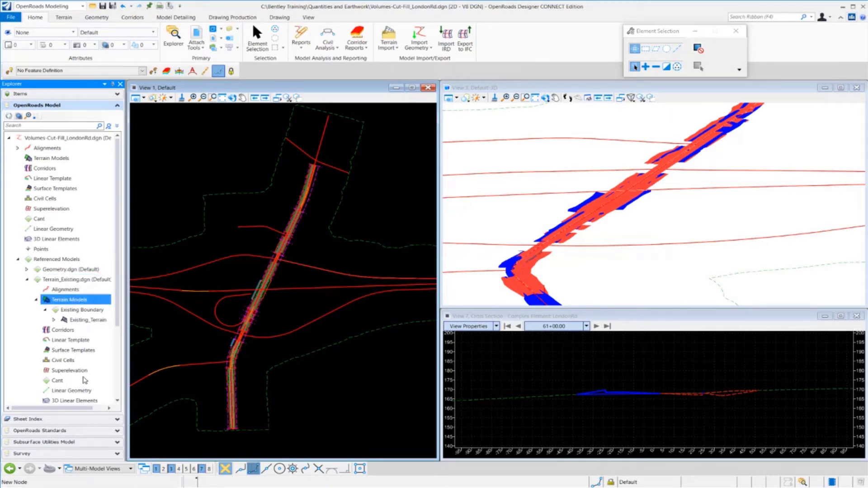
click(79, 311)
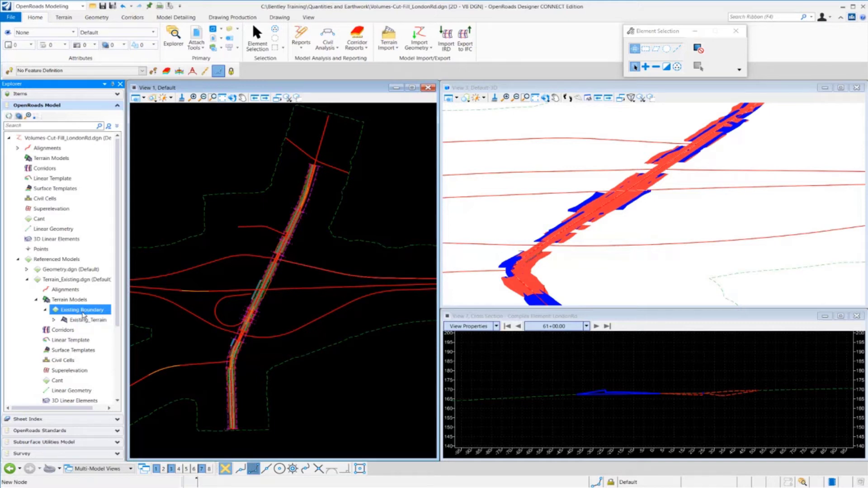
right_click(83, 314)
click(98, 316)
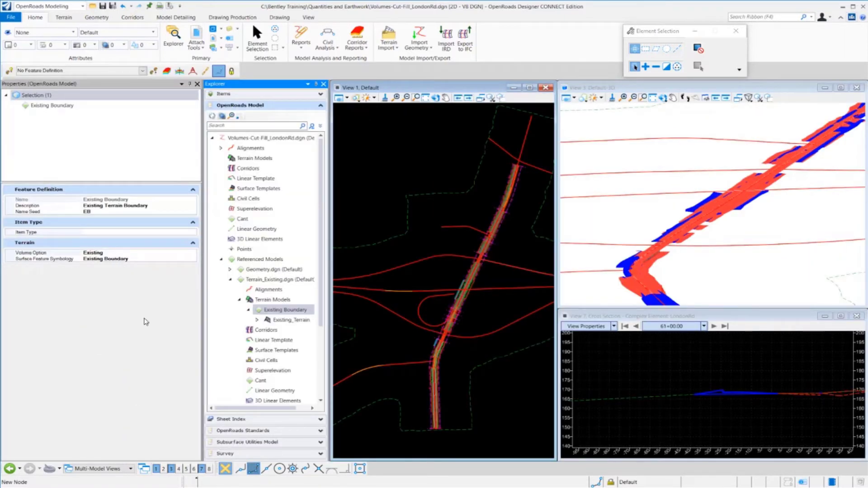
click(116, 253)
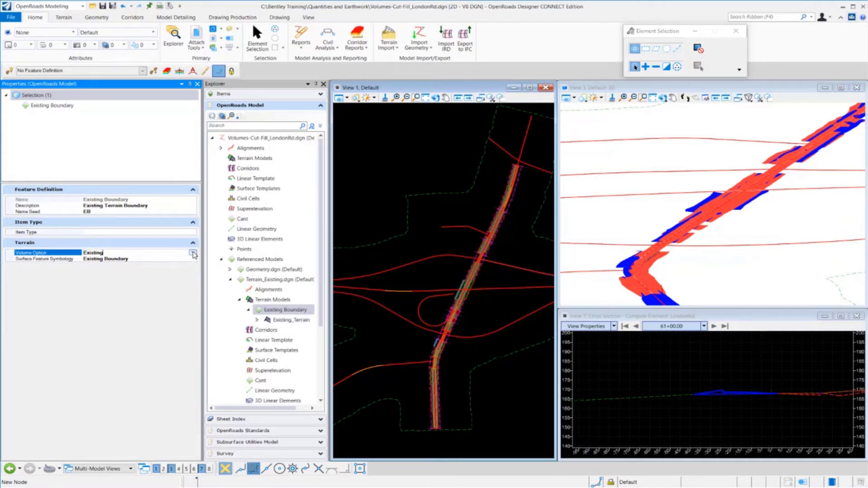
click(193, 253)
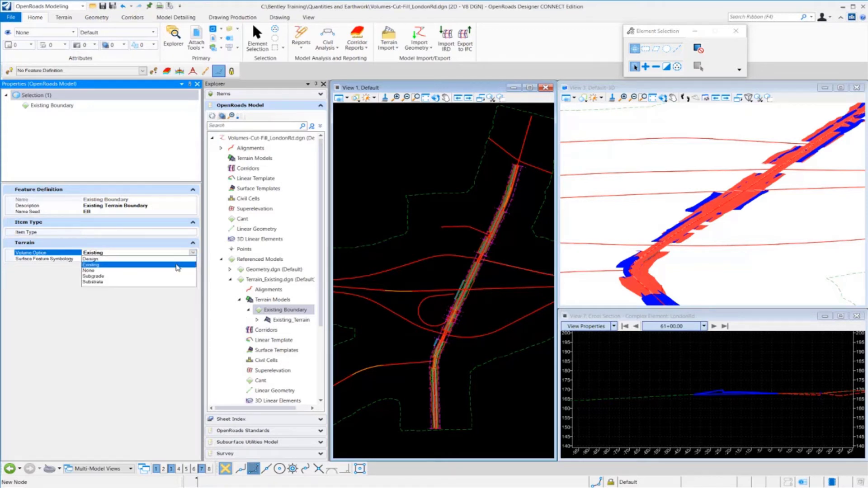
click(176, 264)
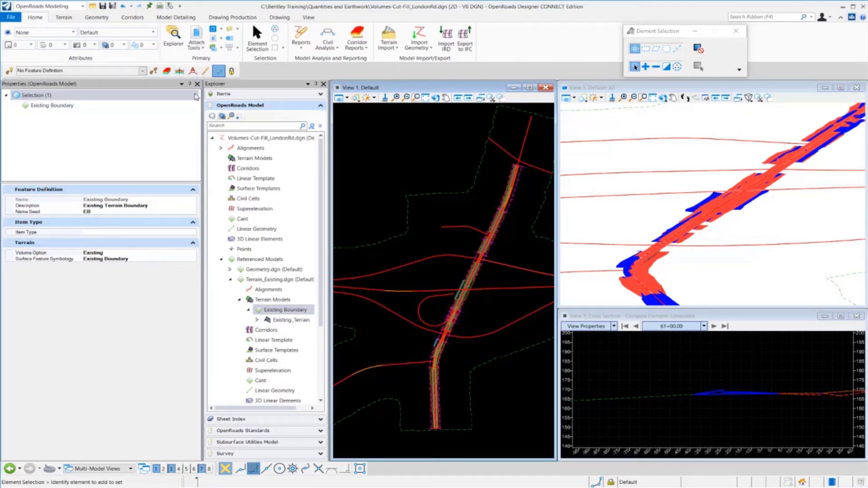
click(197, 84)
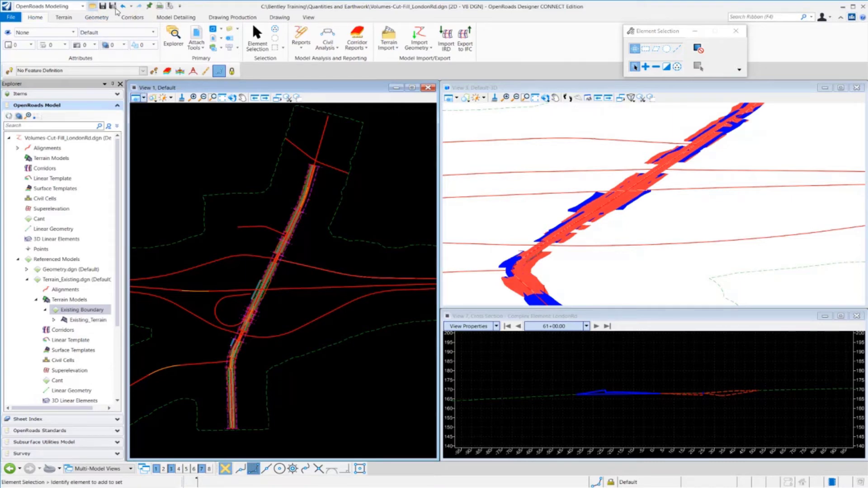
click(116, 10)
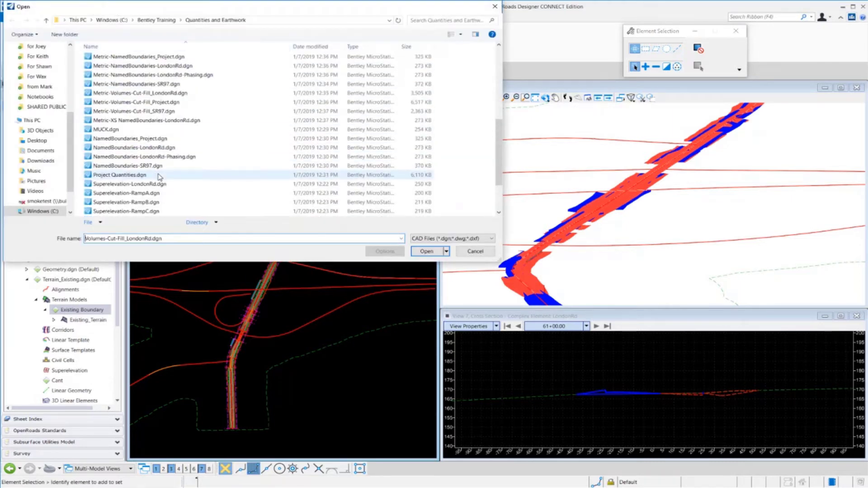
- Pick Corridor-LondonRd.dgn in the file list and open it
scroll(158, 177, up, 10)
click(136, 96)
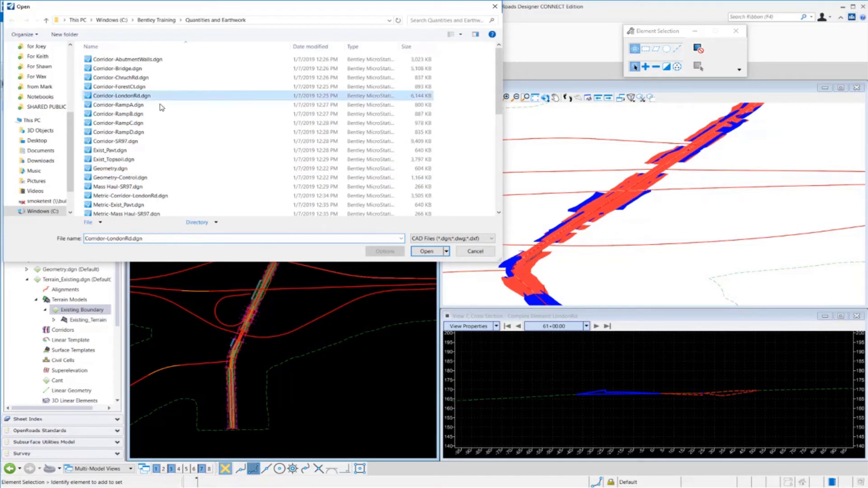
click(421, 252)
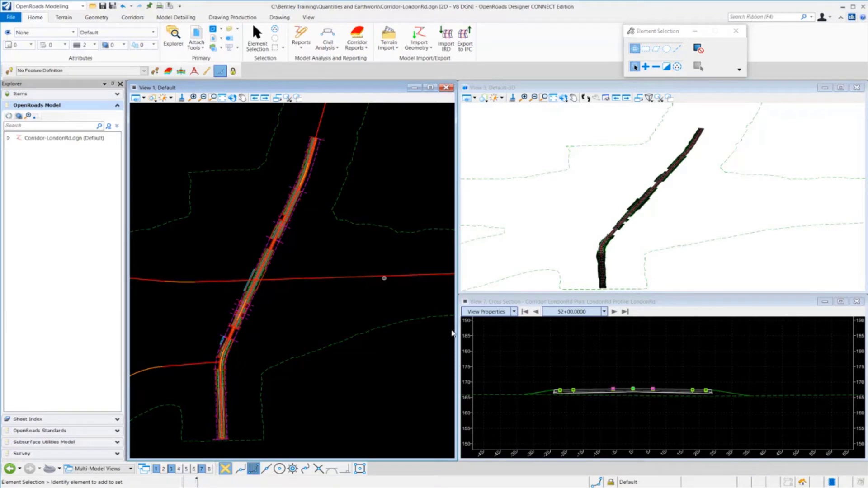
- Zoom into the cross-section view, expand Corridor-LondonRd.dgn, then switch Explorer to OpenRoads Standards
scroll(602, 390, up, 3)
scroll(601, 390, up, 2)
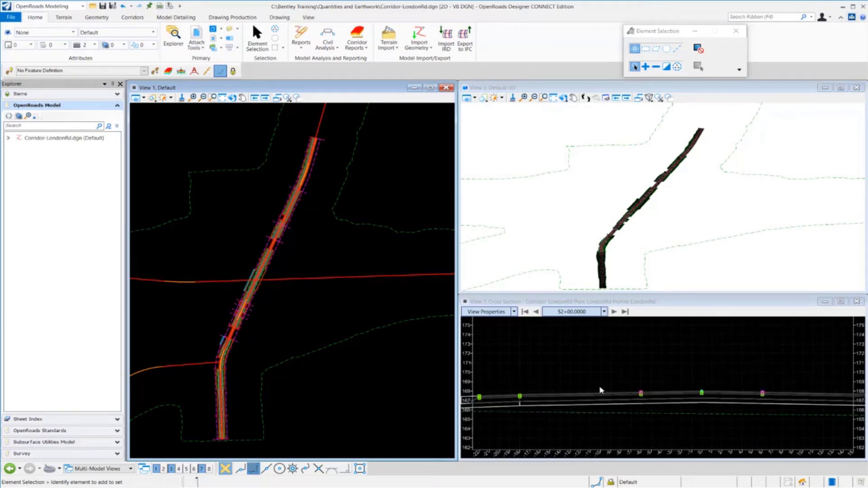
click(601, 392)
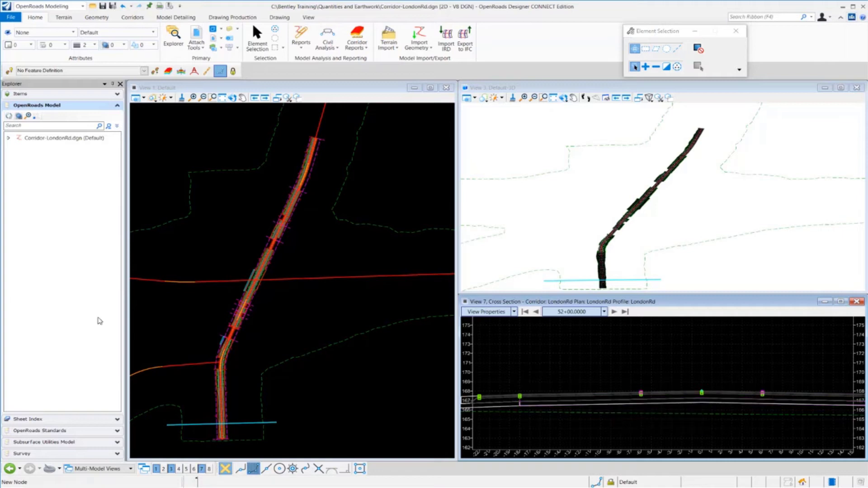
click(9, 139)
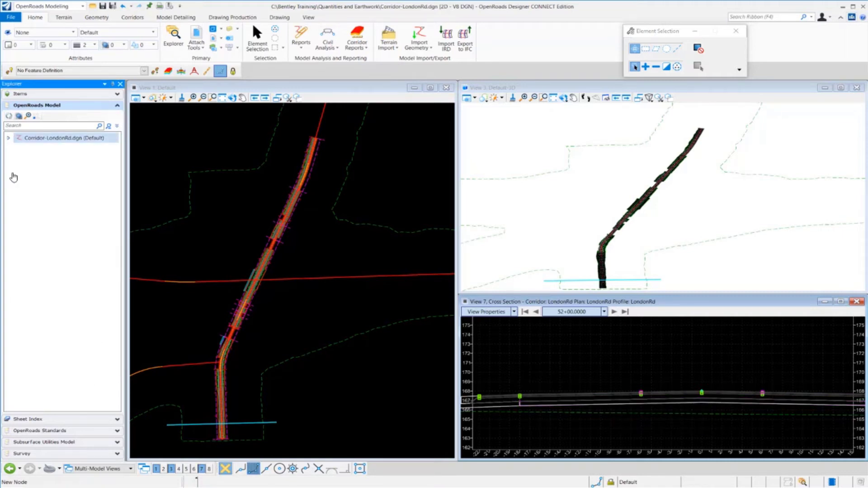
click(51, 431)
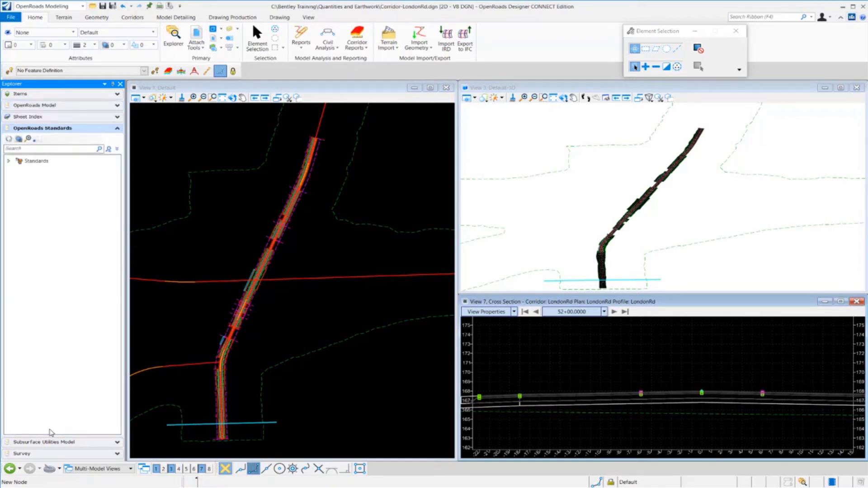
- Expand Standards > Corridor-LondonRd.dgn > Feature Definitions > Mesh > Aggregate
click(8, 161)
click(18, 181)
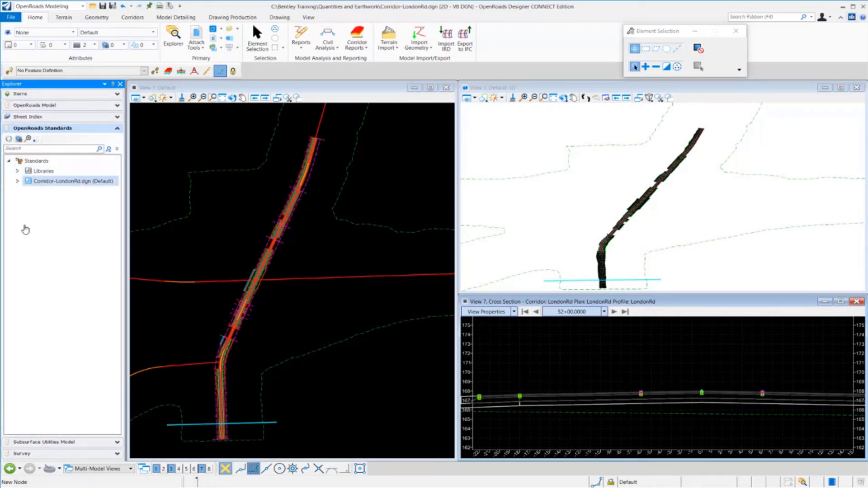
click(26, 191)
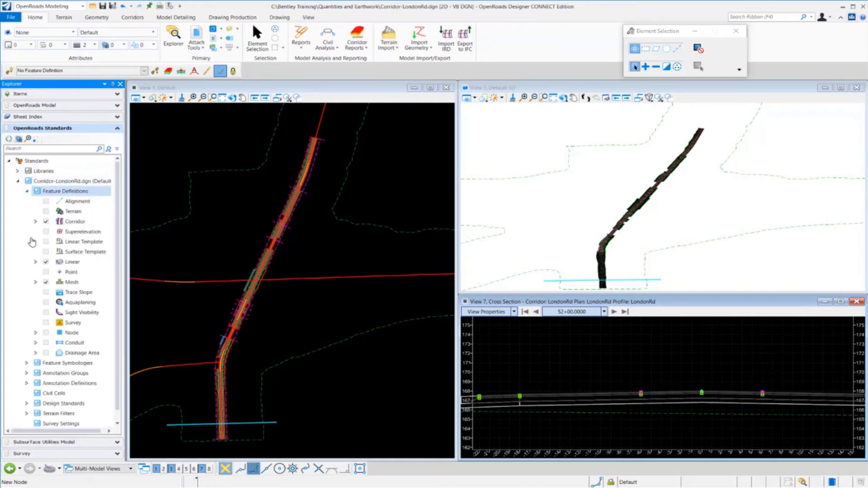
click(35, 282)
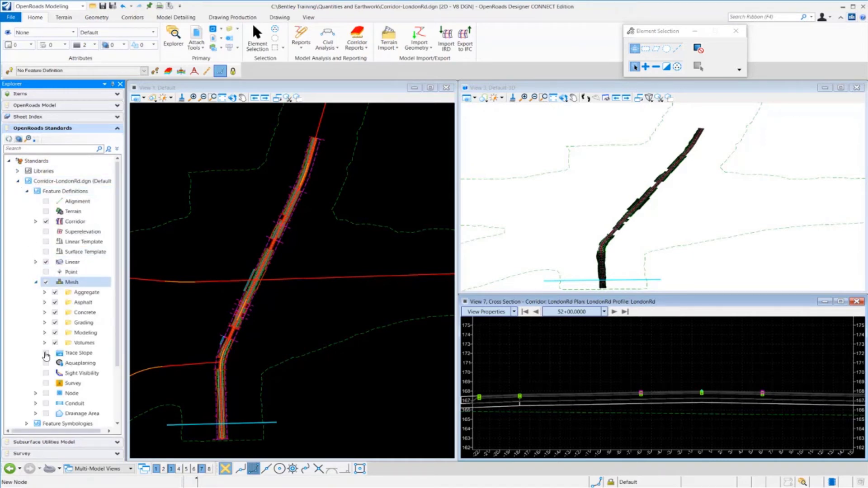
click(45, 292)
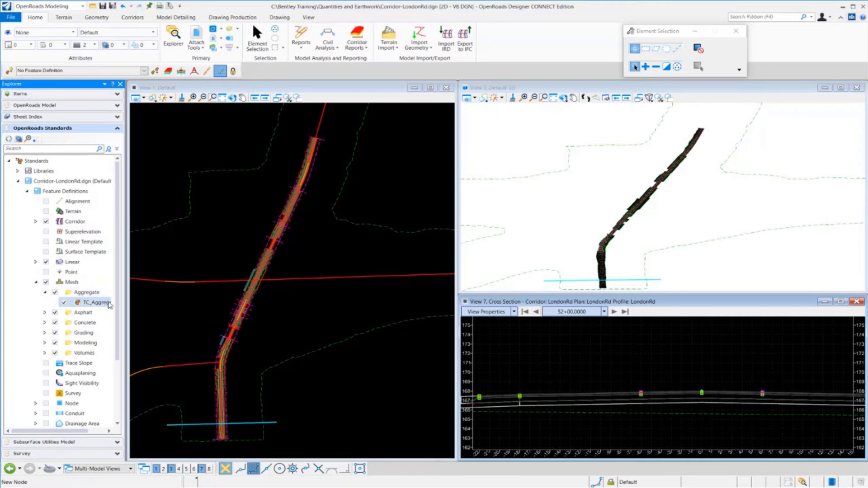
- Widen the explorer and open the TC_Aggregate Typ A definition's properties
drag(126, 296, 145, 297)
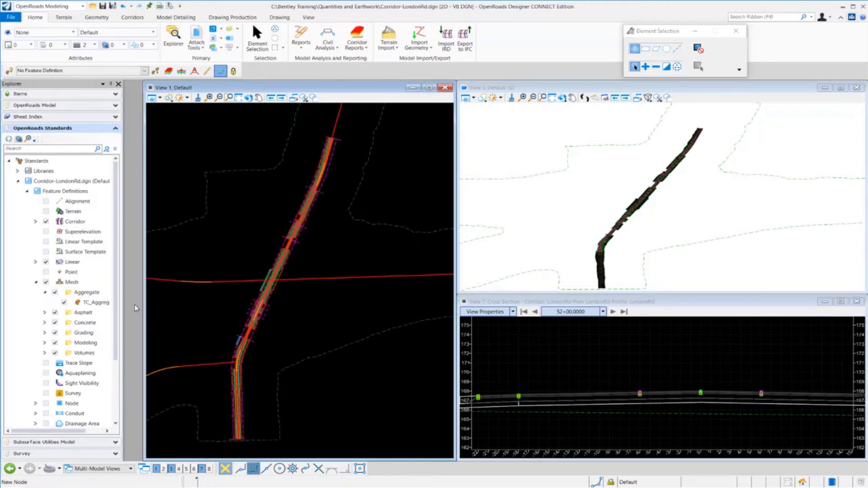
drag(127, 307, 149, 308)
click(112, 304)
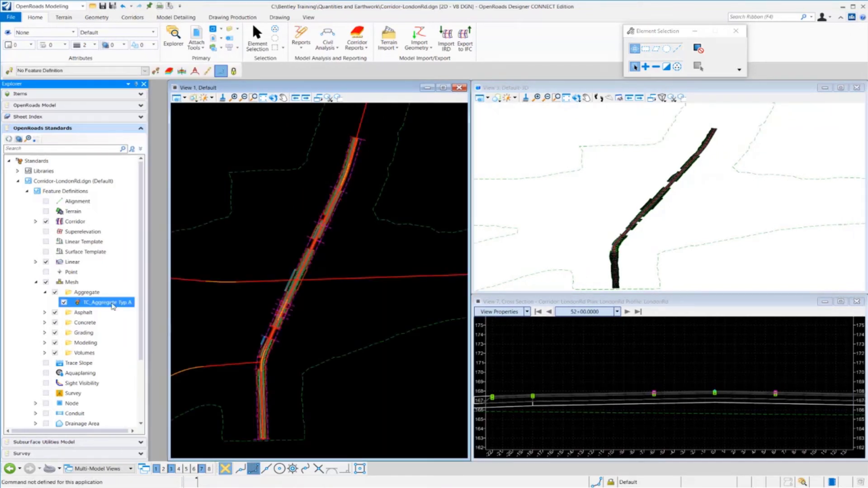
right_click(113, 307)
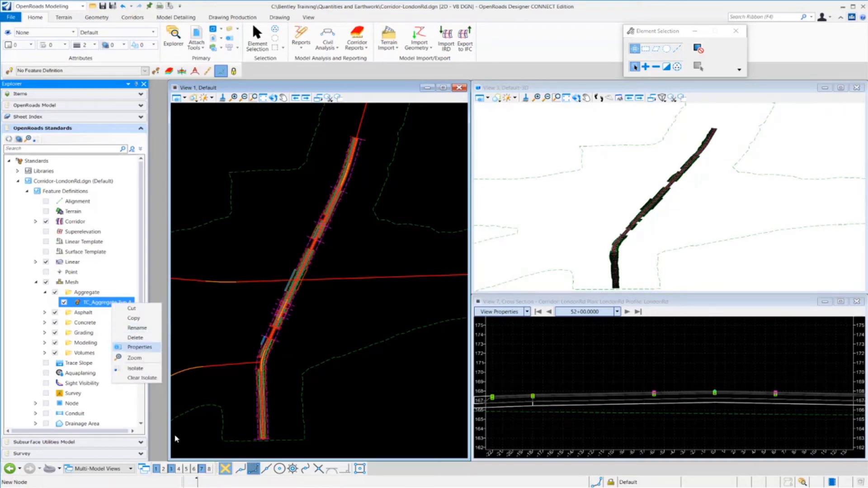
key(Return)
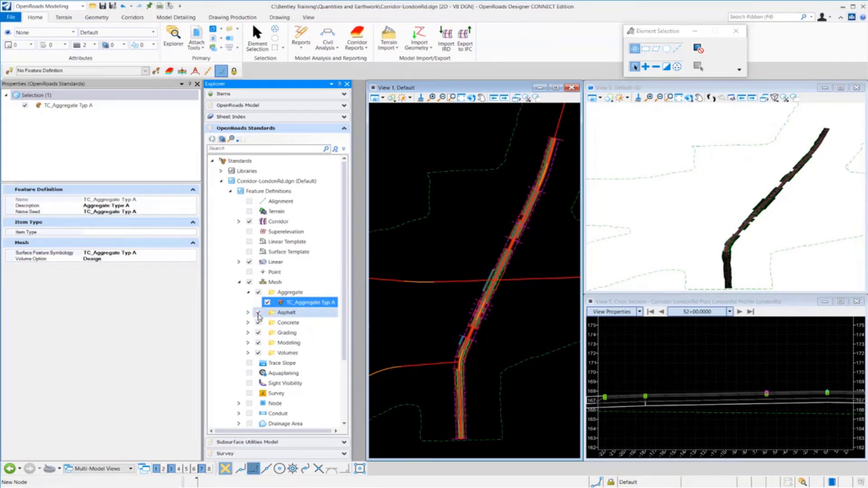
- Expand Asphalt and step through the TC_Asph definitions, confirming volume option Design
click(285, 312)
click(249, 313)
click(298, 322)
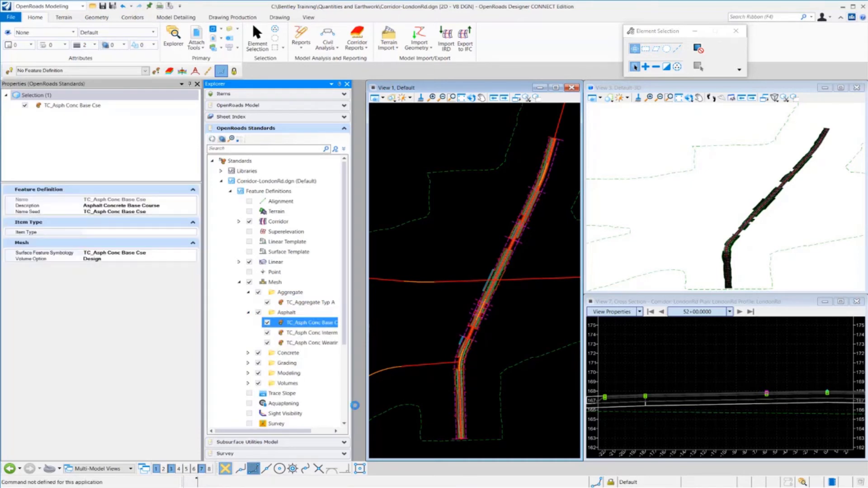
key(Down)
key(Down)
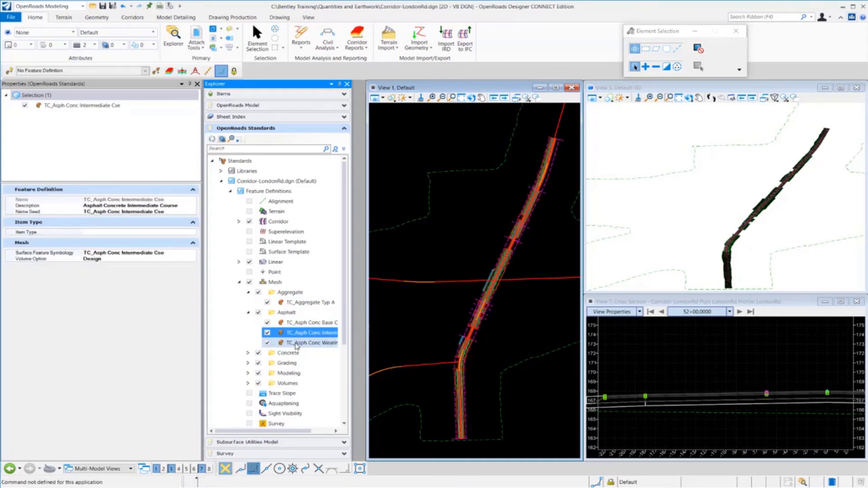
key(Up)
key(Up)
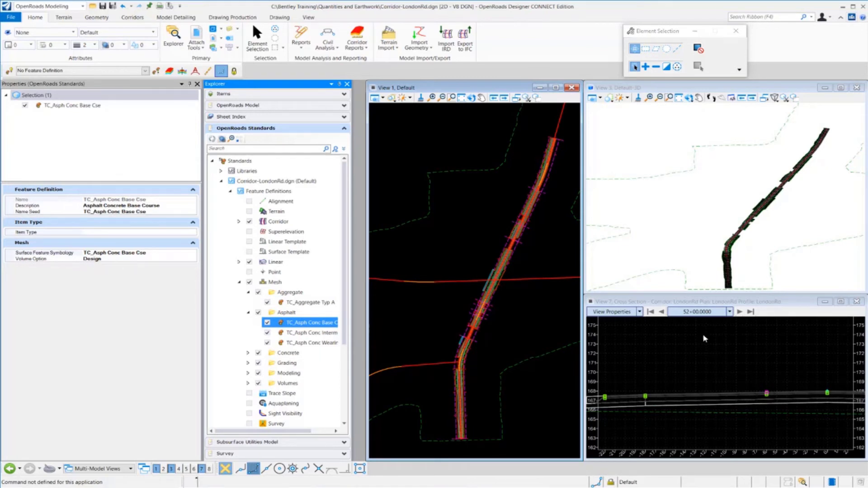
click(761, 345)
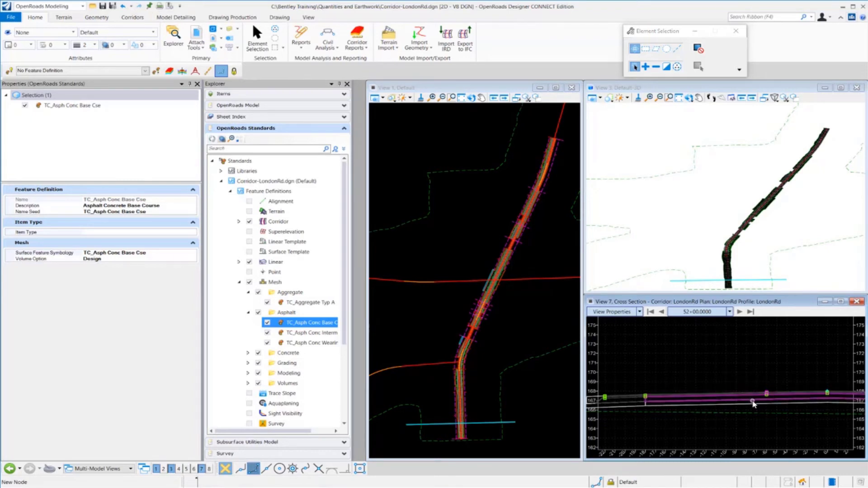
mouse_move(754, 406)
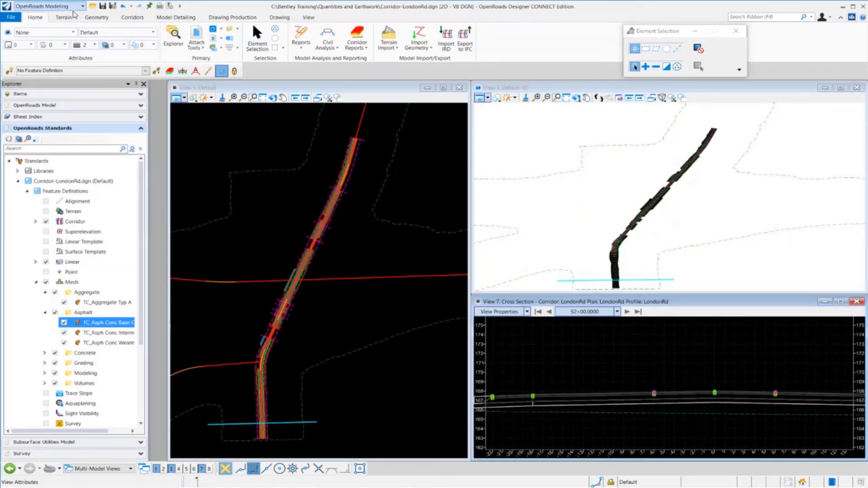
- Open Volumes-Cut-Fill_LondonRd.dgn instead of Volumes-Cut-Fill_Project.dgn from the file browser
click(95, 6)
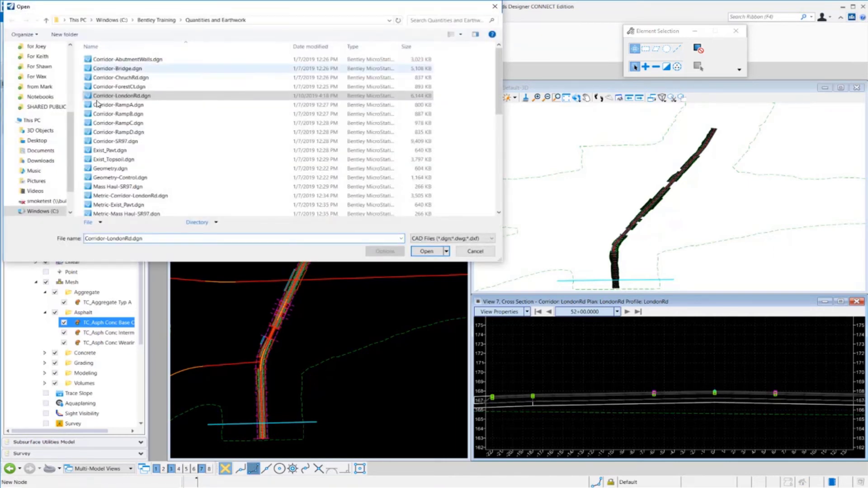
scroll(124, 176, down, 10)
click(136, 193)
click(174, 185)
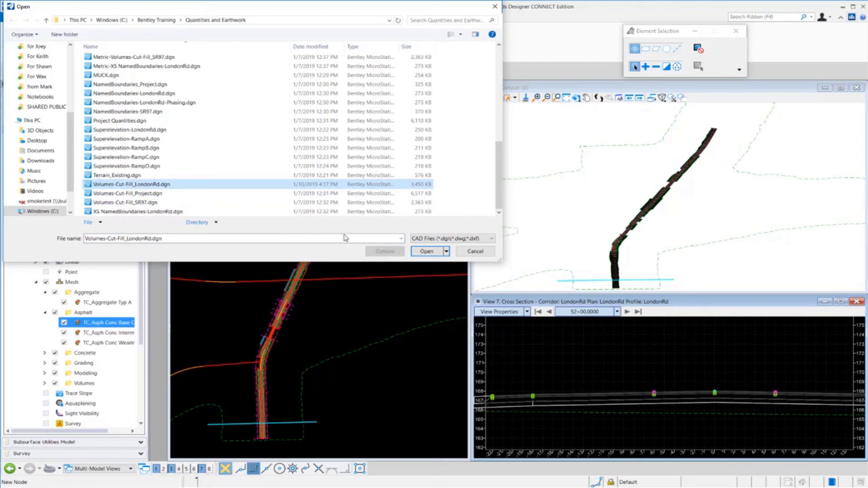
click(427, 251)
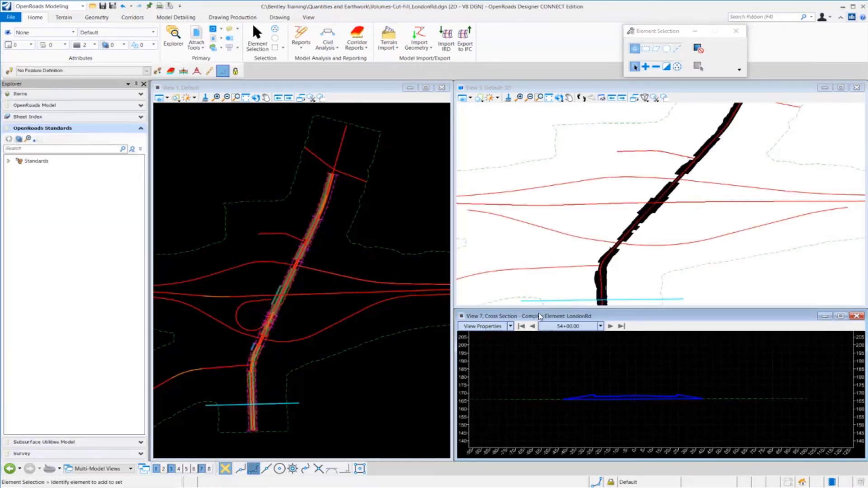
- Orbit and zoom View 3 obliquely, then select the cut mesh to read its 206886.971 volume
click(624, 247)
shift+middle_drag(620, 267, 604, 257)
scroll(604, 251, up, 5)
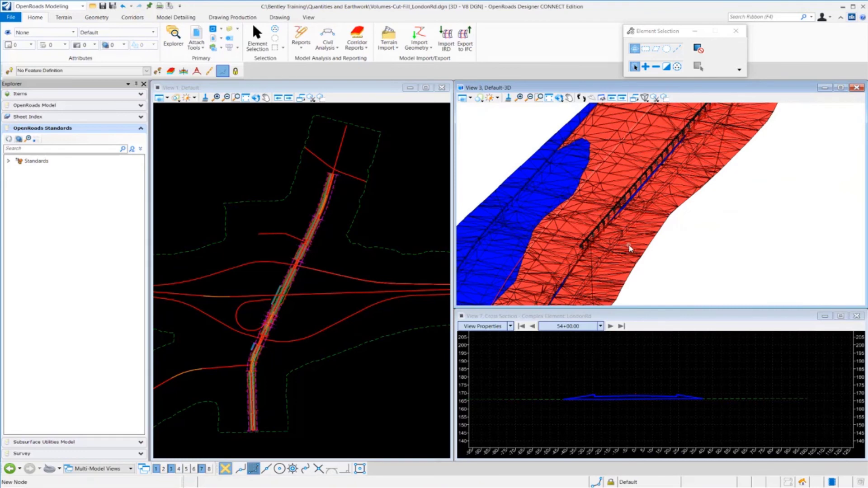
click(786, 308)
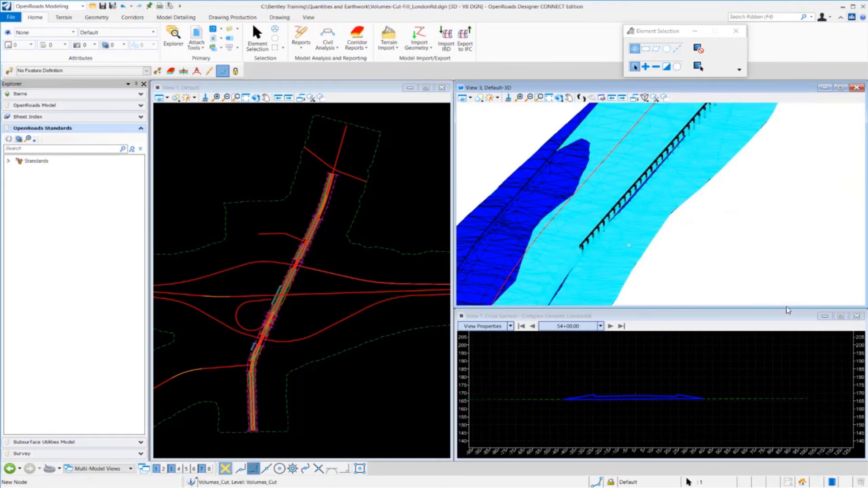
mouse_move(643, 243)
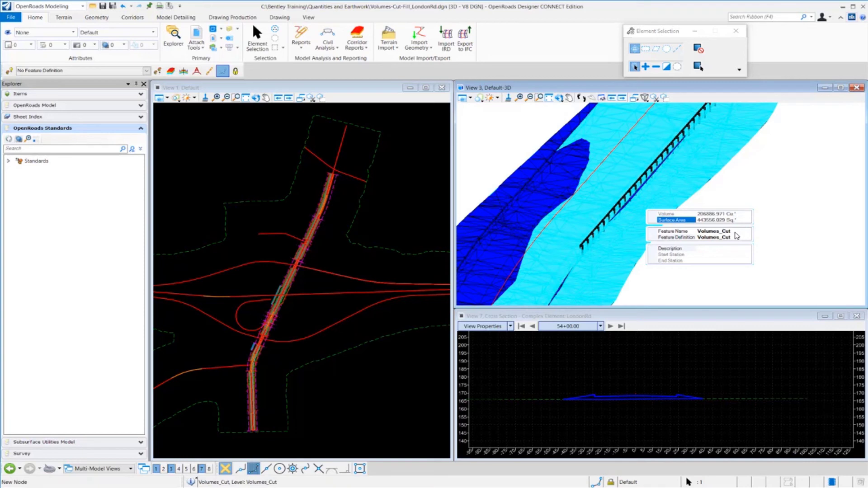
- Expand Feature Definitions > Mesh > Volumes and open Volumes_Cut properties (Cut, factor 1.0000)
click(11, 162)
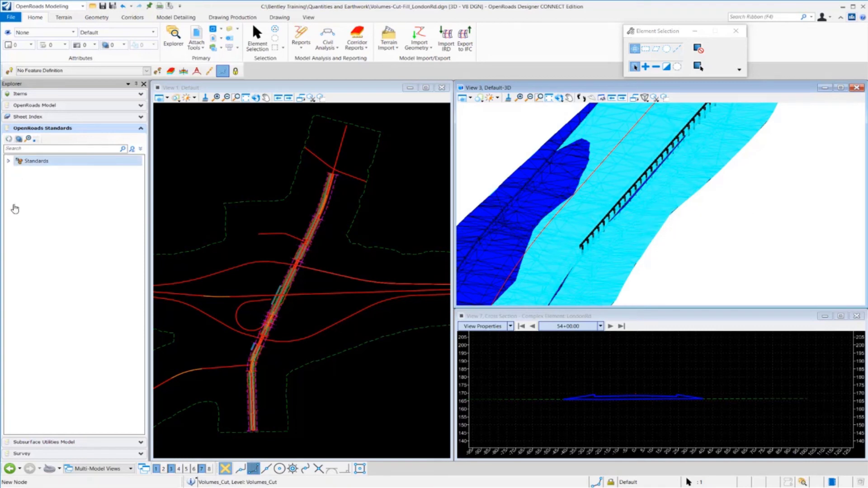
click(18, 182)
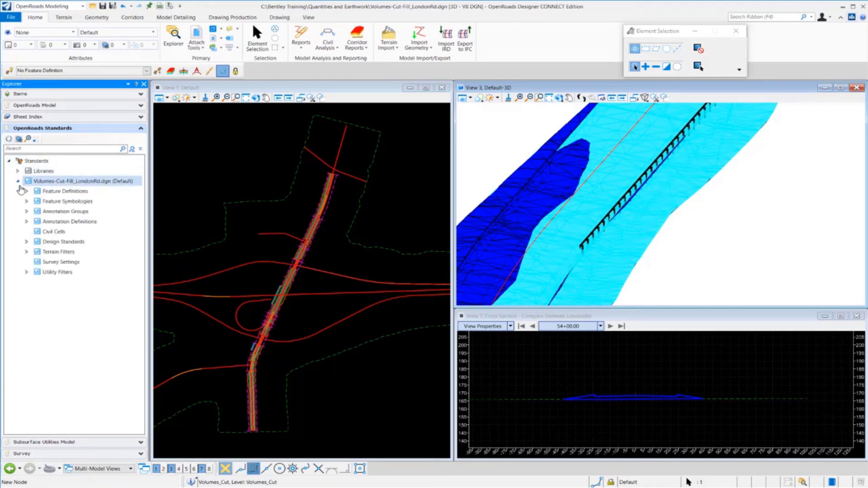
click(26, 191)
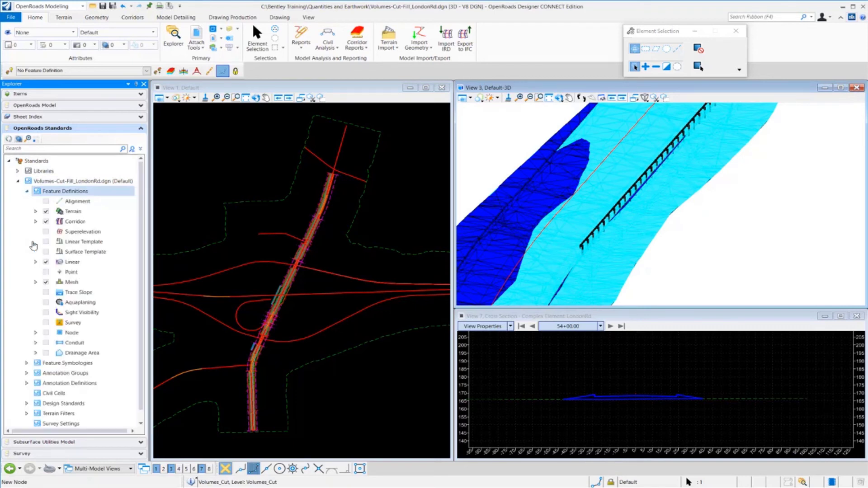
click(36, 282)
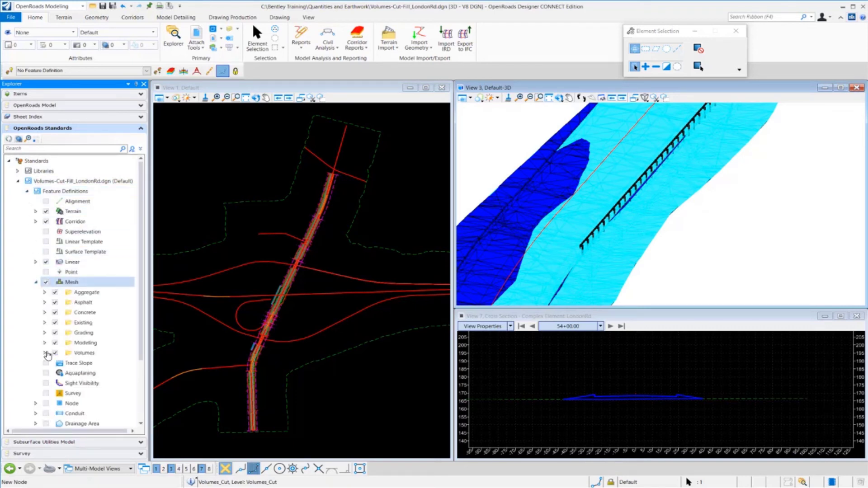
click(45, 354)
click(85, 364)
click(86, 364)
key(shift+F10)
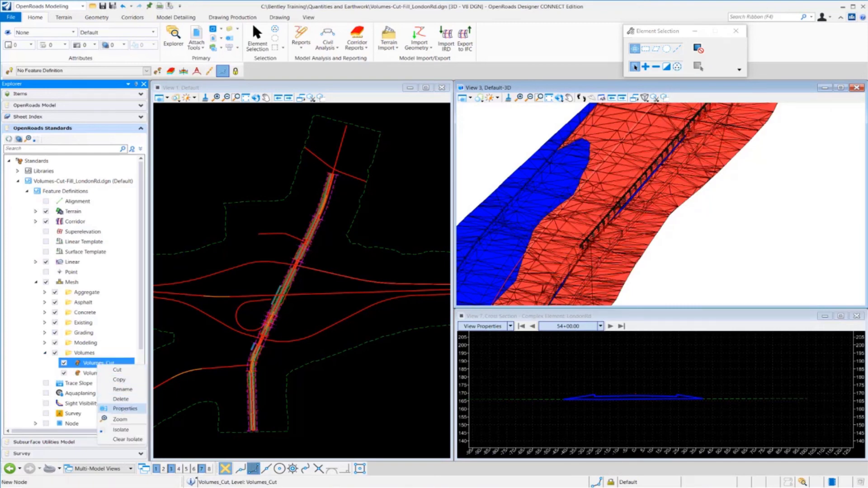
click(125, 409)
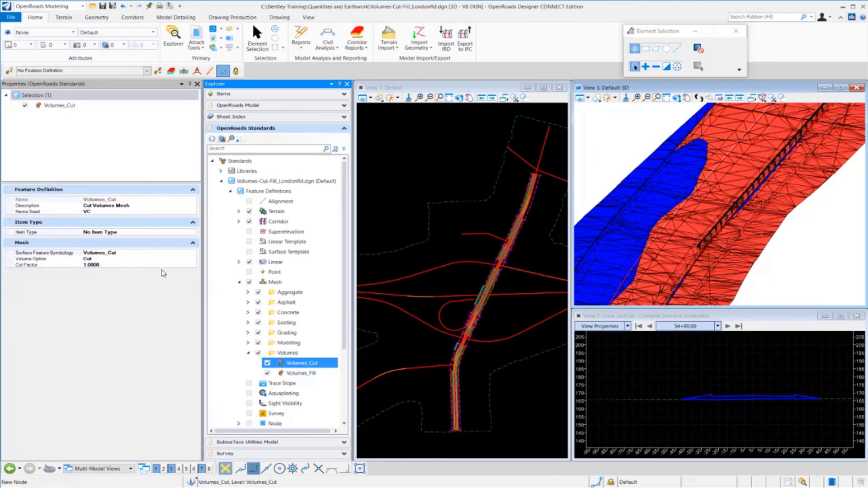
- Read the fill mesh's 100259.344 volume, then view the Volumes_Fill definition (Fill, factor 1.0000)
click(146, 260)
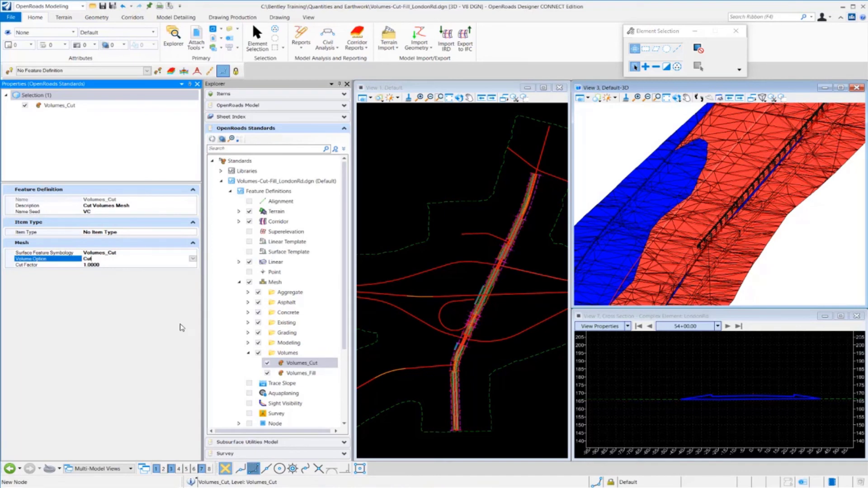
click(633, 186)
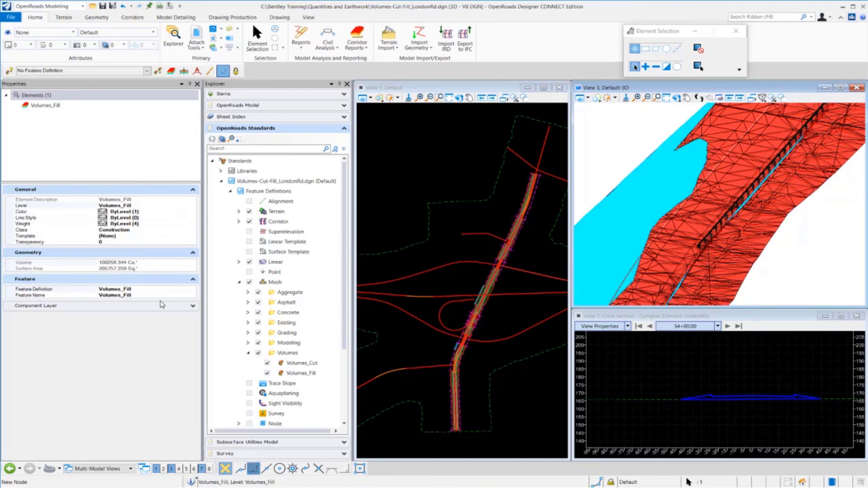
click(184, 388)
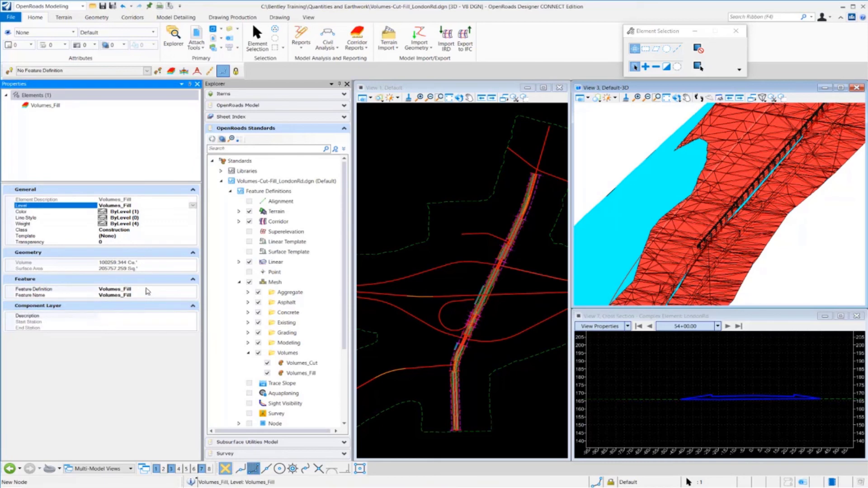
click(291, 374)
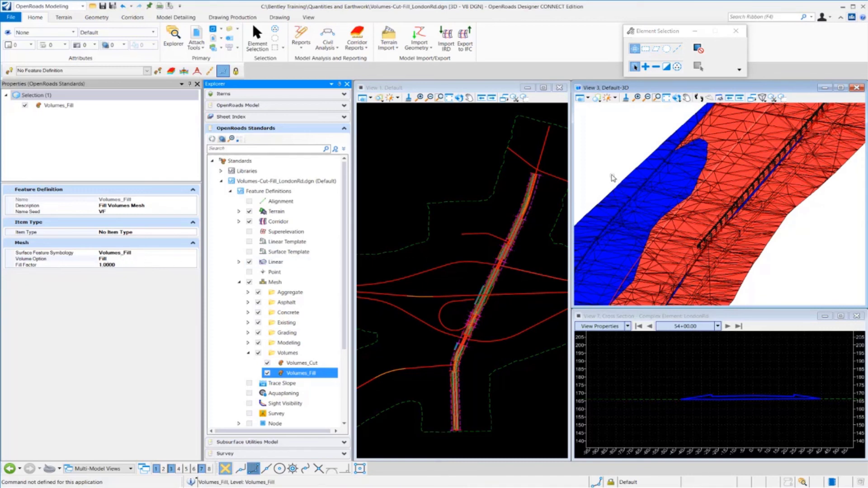
mouse_move(621, 194)
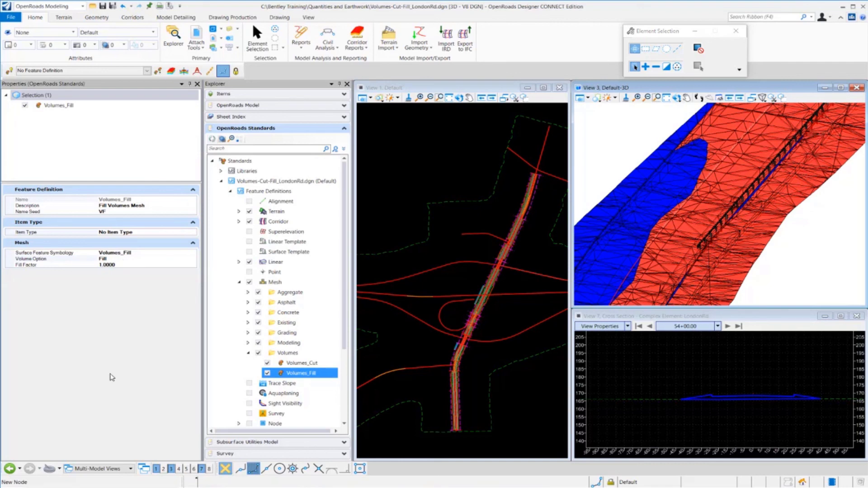
click(105, 259)
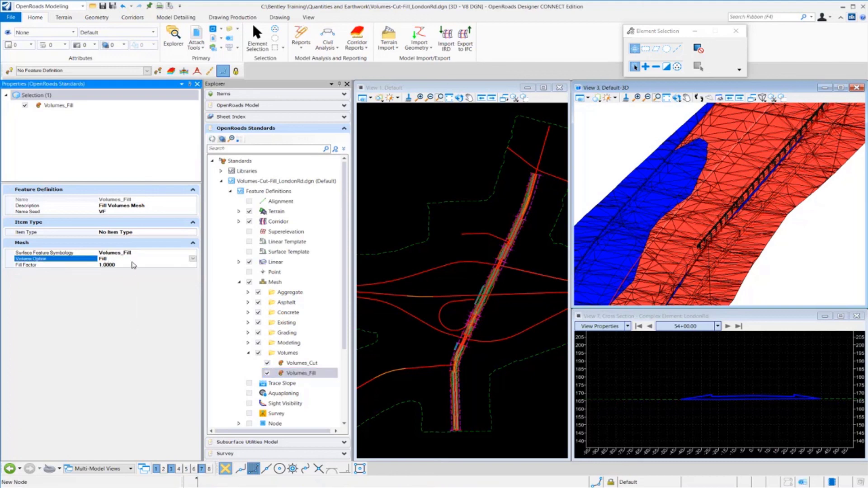